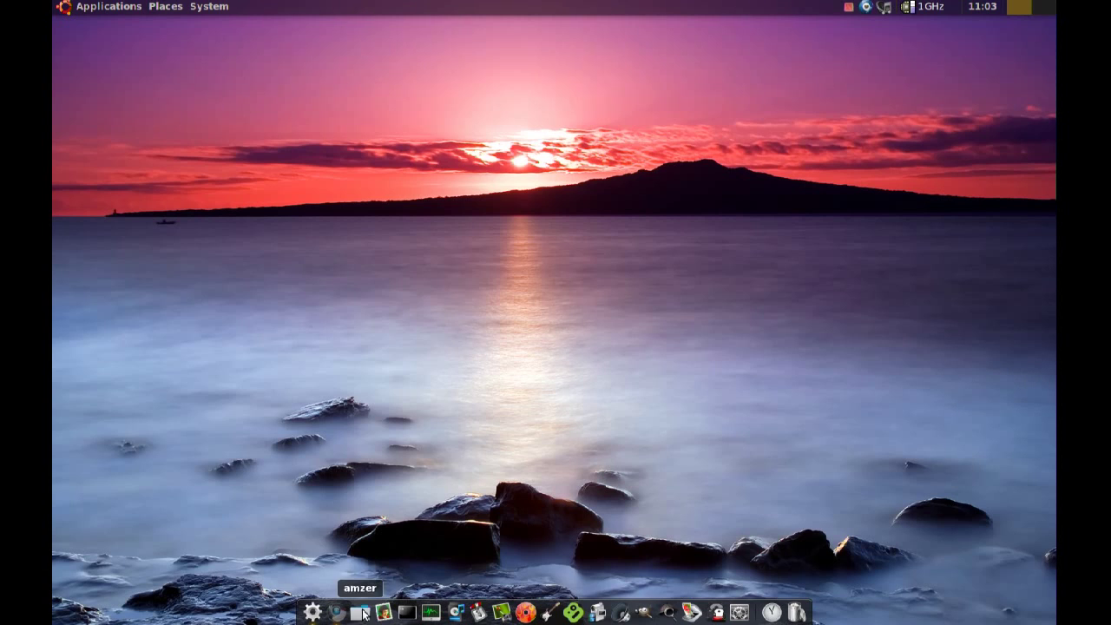
left_click(338, 613)
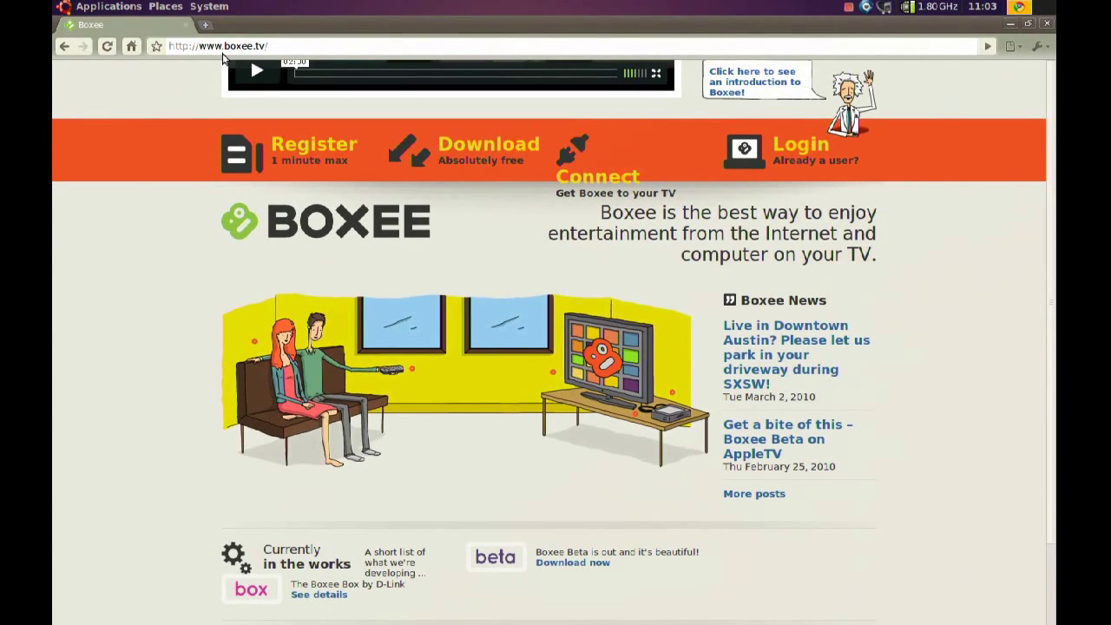
mouse_move(498, 144)
left_click(1009, 27)
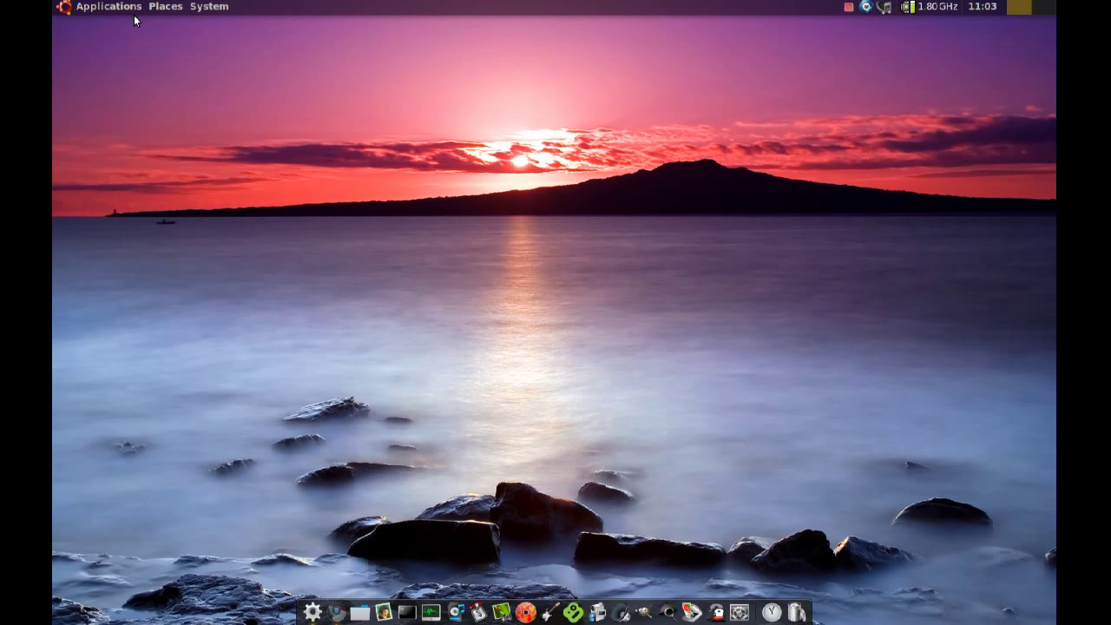
Launch the Boxee media center from the installed sound and video applications
left_click(109, 7)
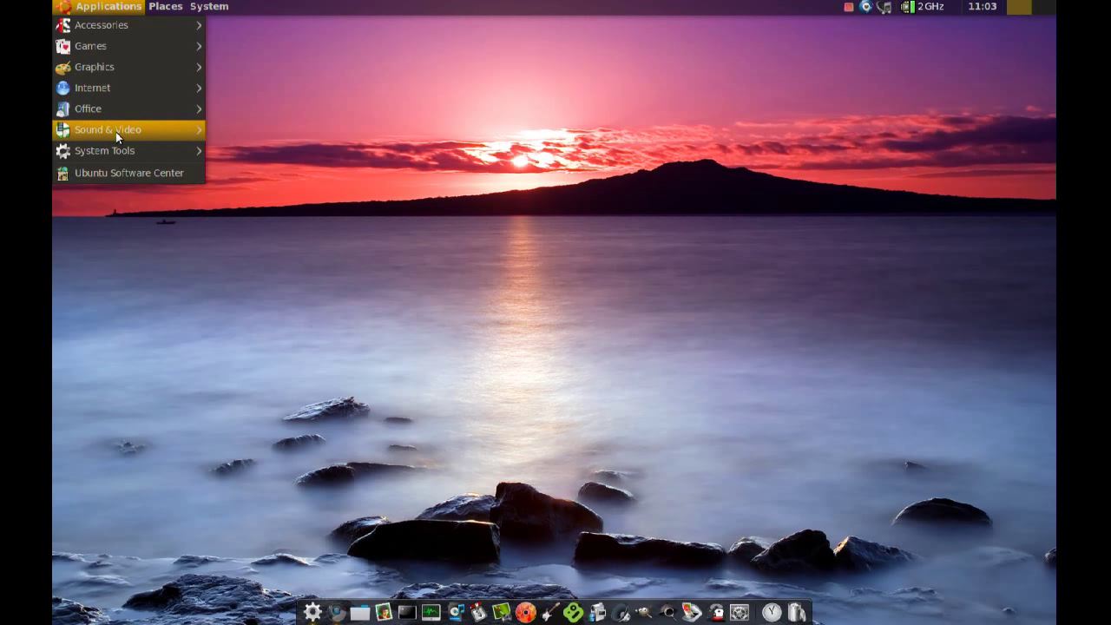
mouse_move(117, 134)
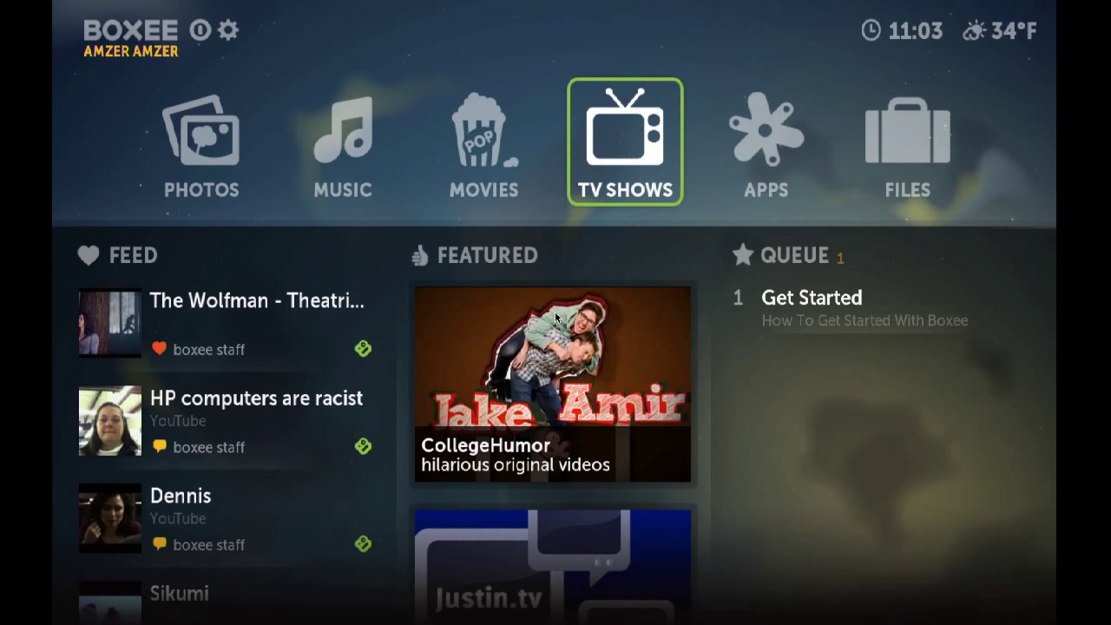
Look over the home screen's media categories, going from Photos through Music and Movies to TV Shows
key("Left")
key("Left")
key("Left")
key("Right")
key("Right")
key("Right")
key("Right")
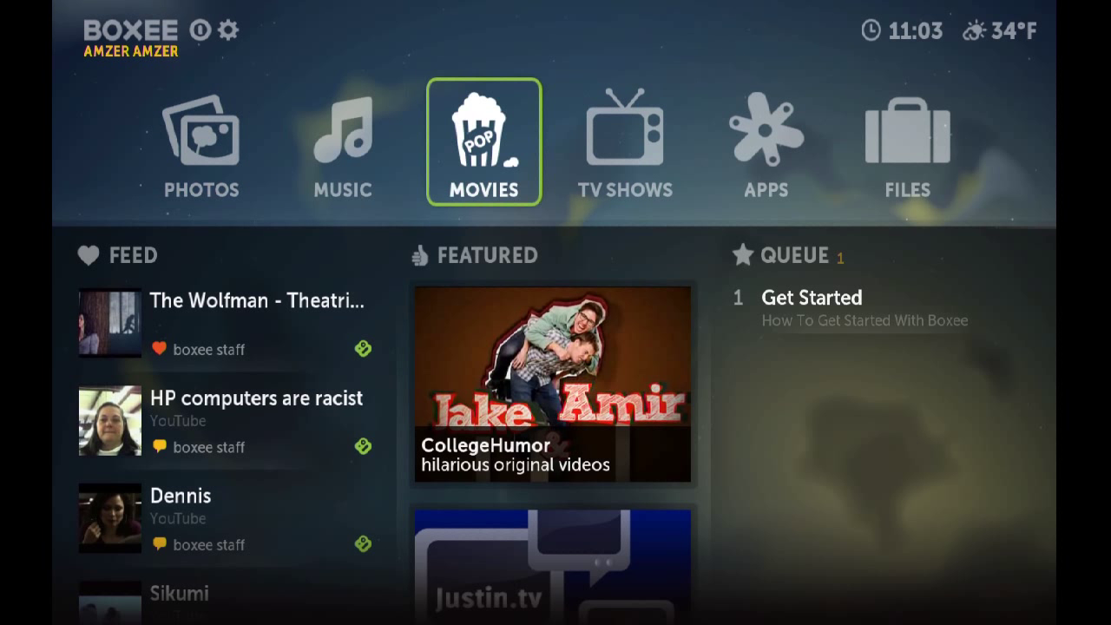
key("Left")
key("Left")
key("Left")
key("Left")
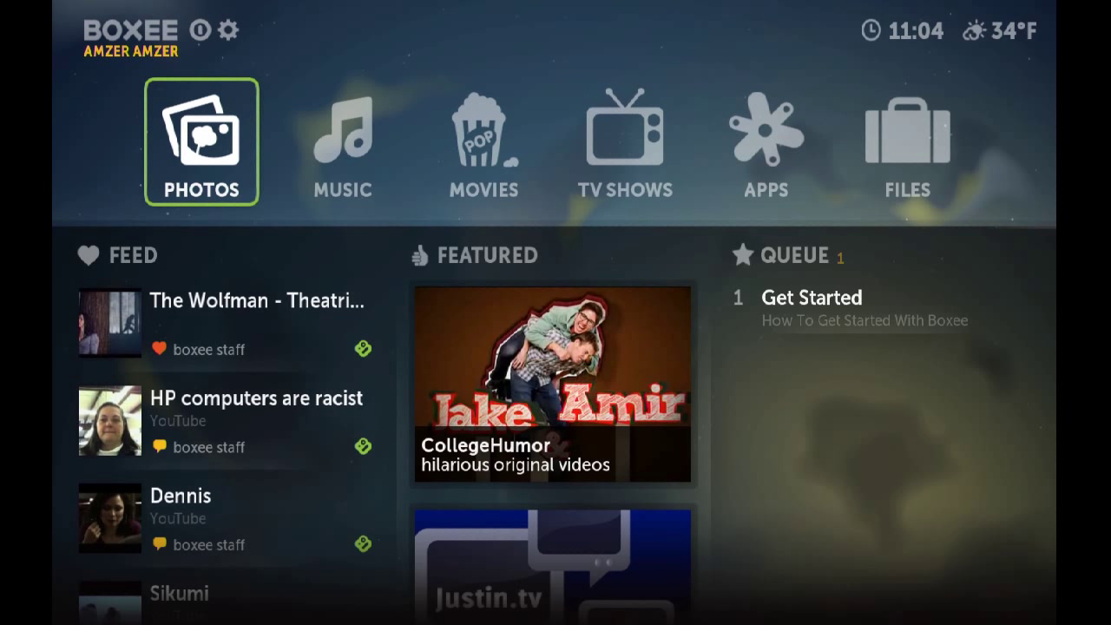
key("Right")
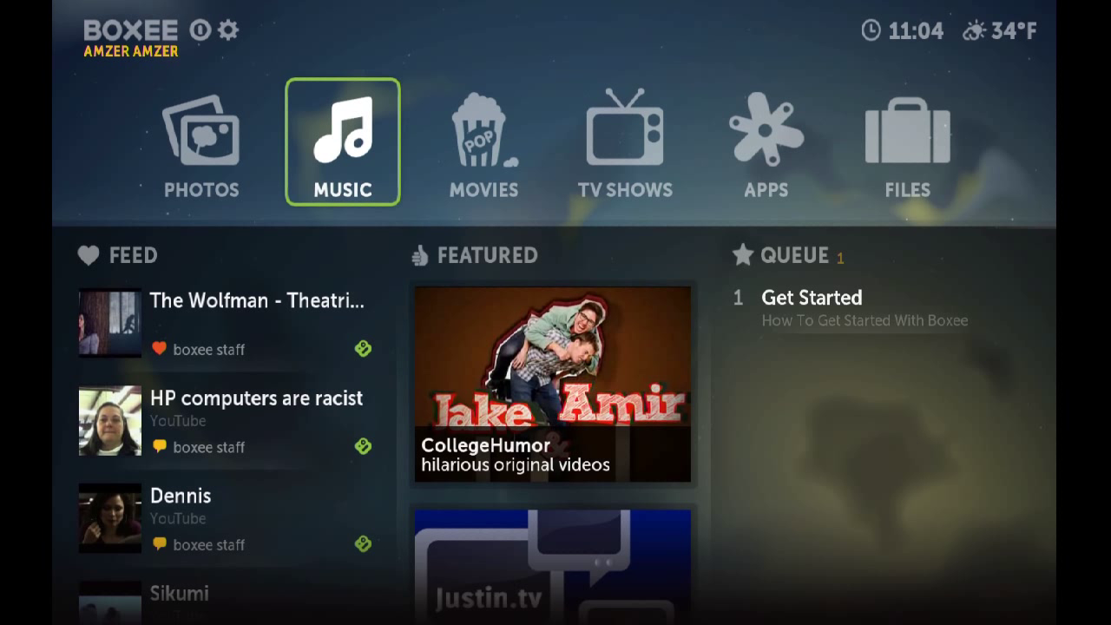
key("Right")
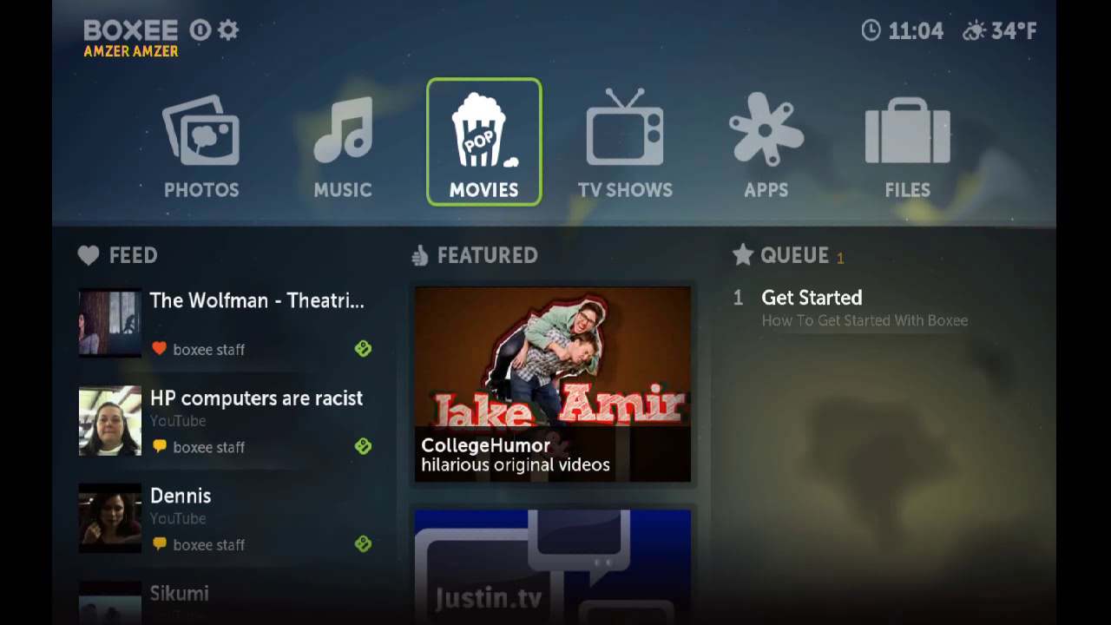
key("Right")
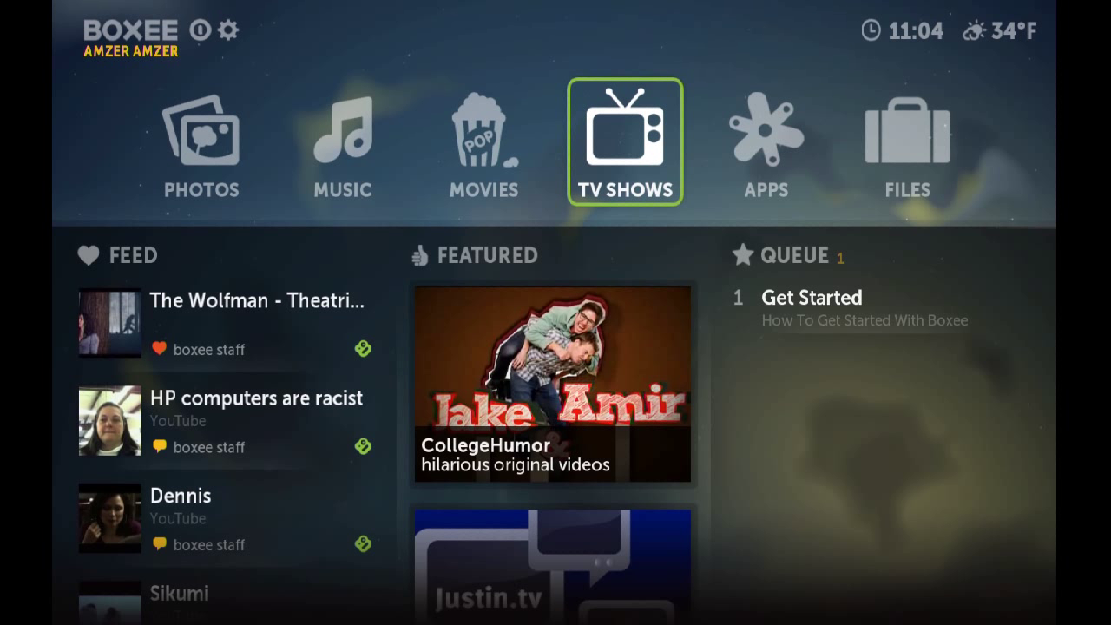
Open the TV Shows section and go to the TV Show Library
key("Return")
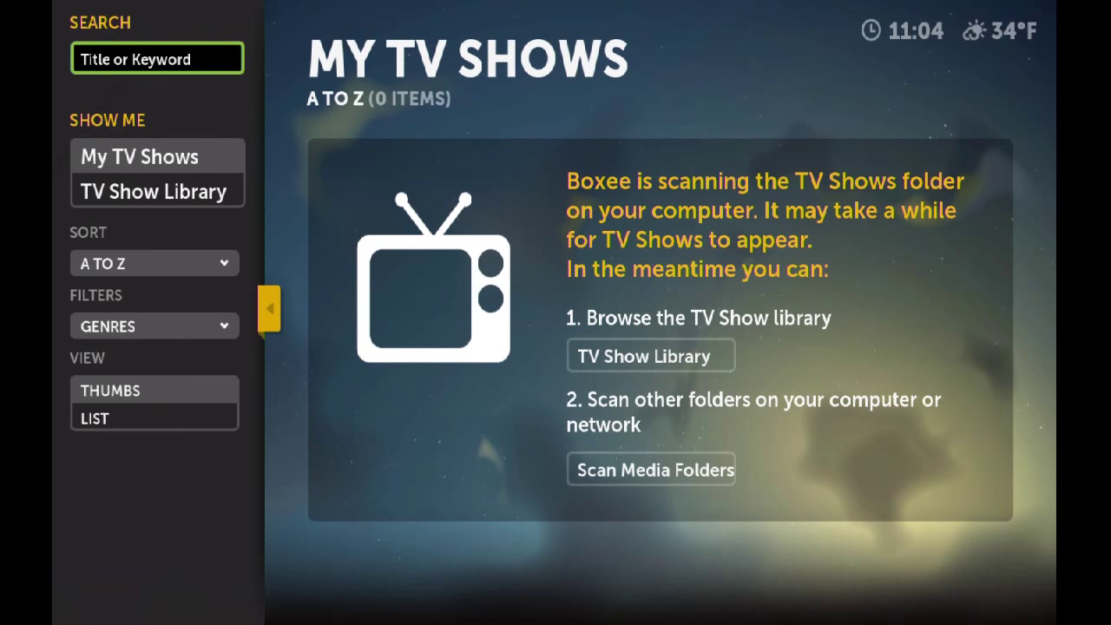
key("Right")
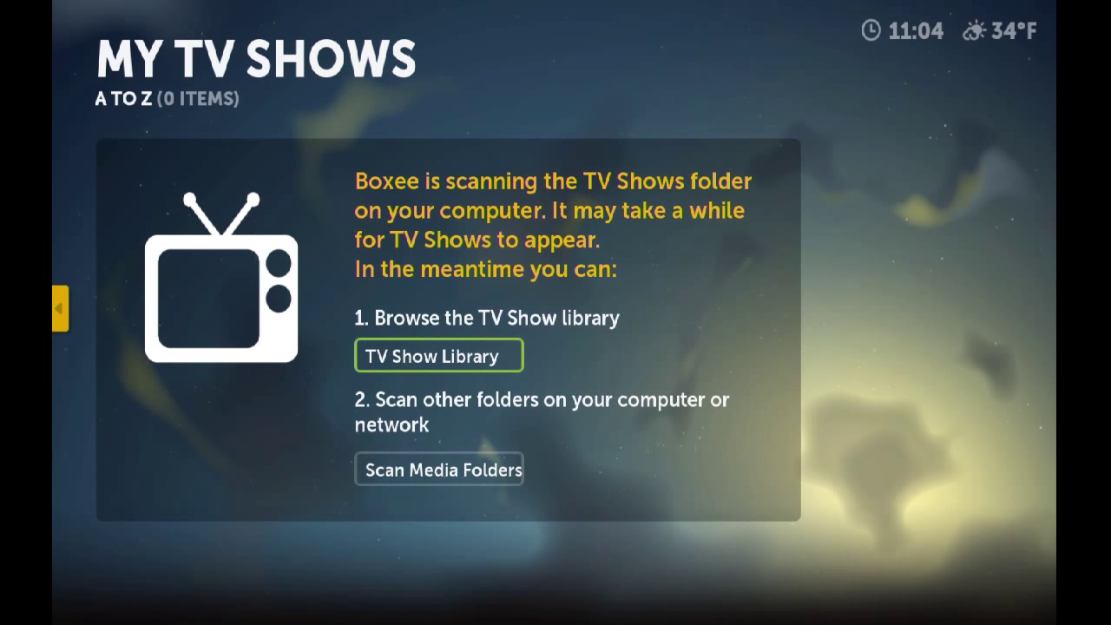
key("Down")
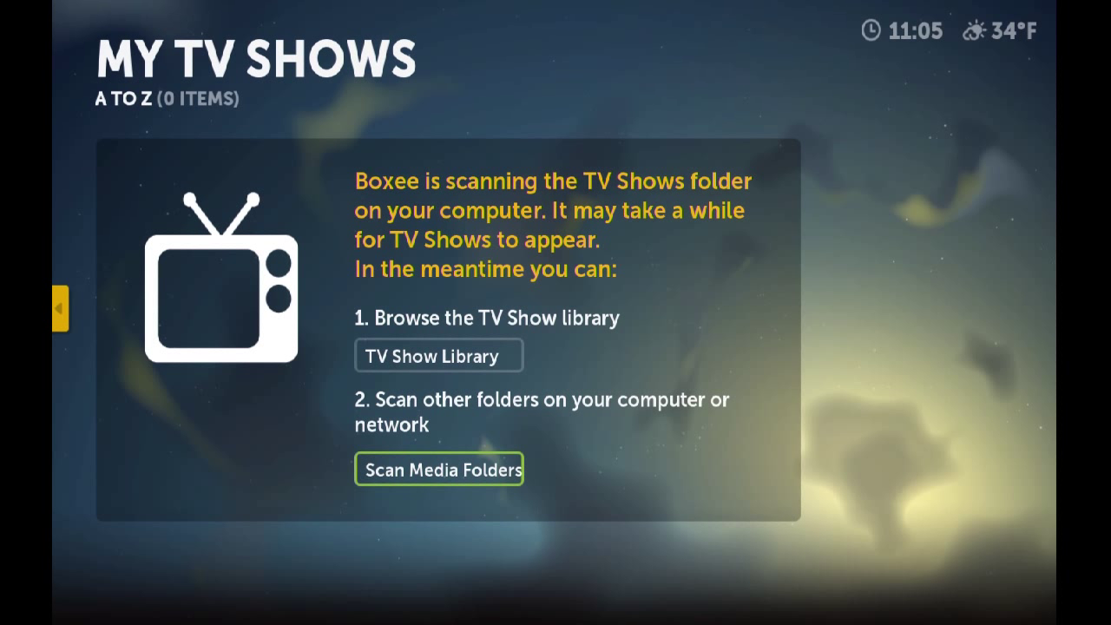
key("Up")
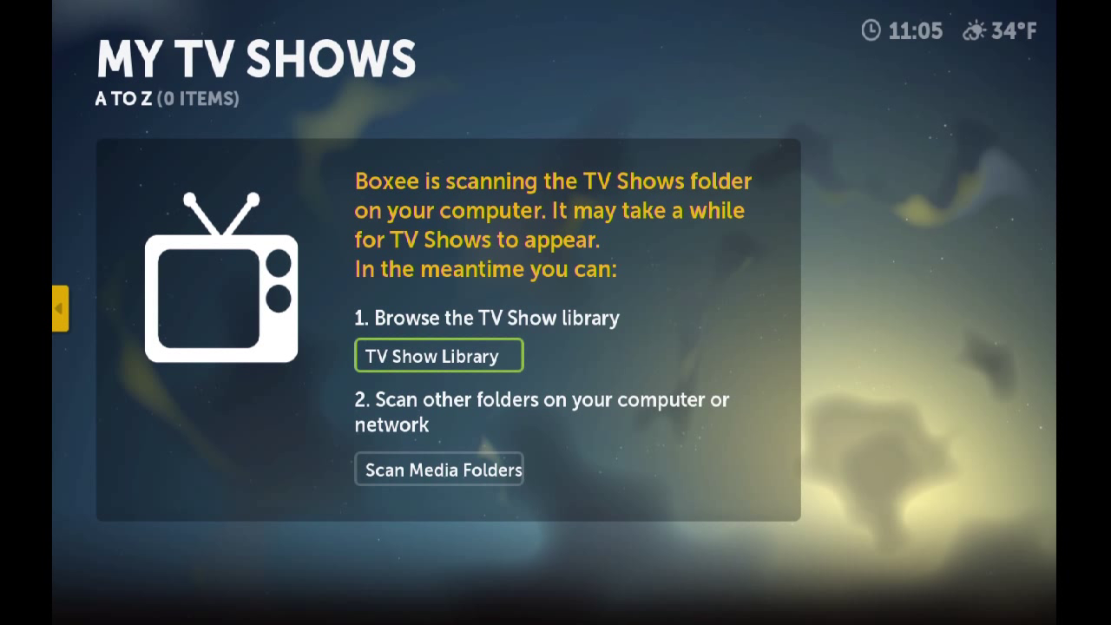
key("Return")
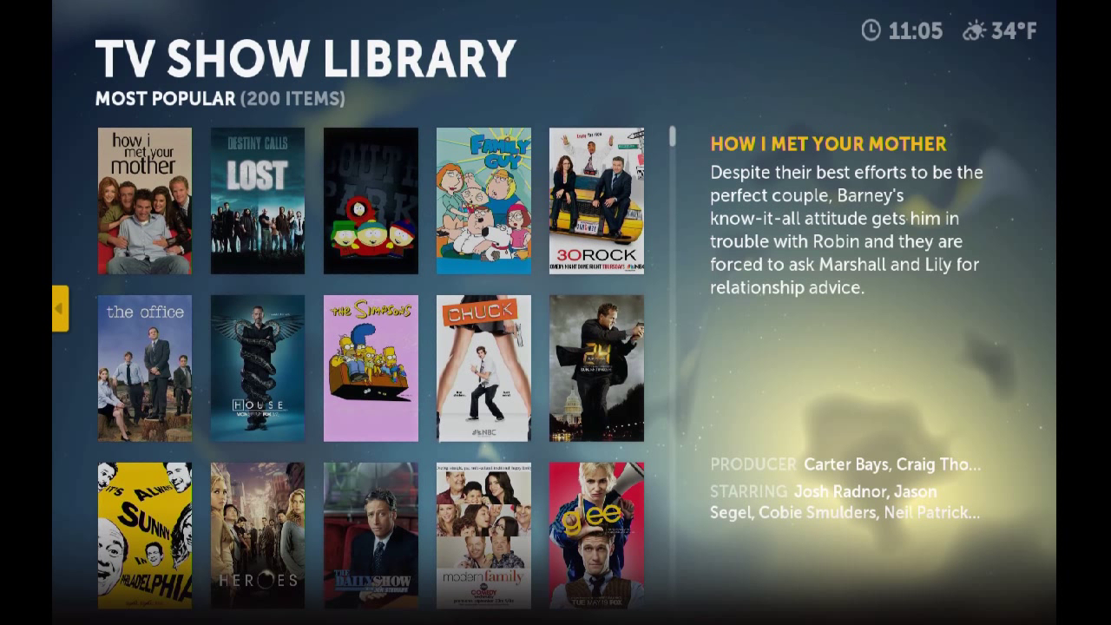
Browse the TV Show Library, view the episode list of American Dad!, and go back to the library
key("Left")
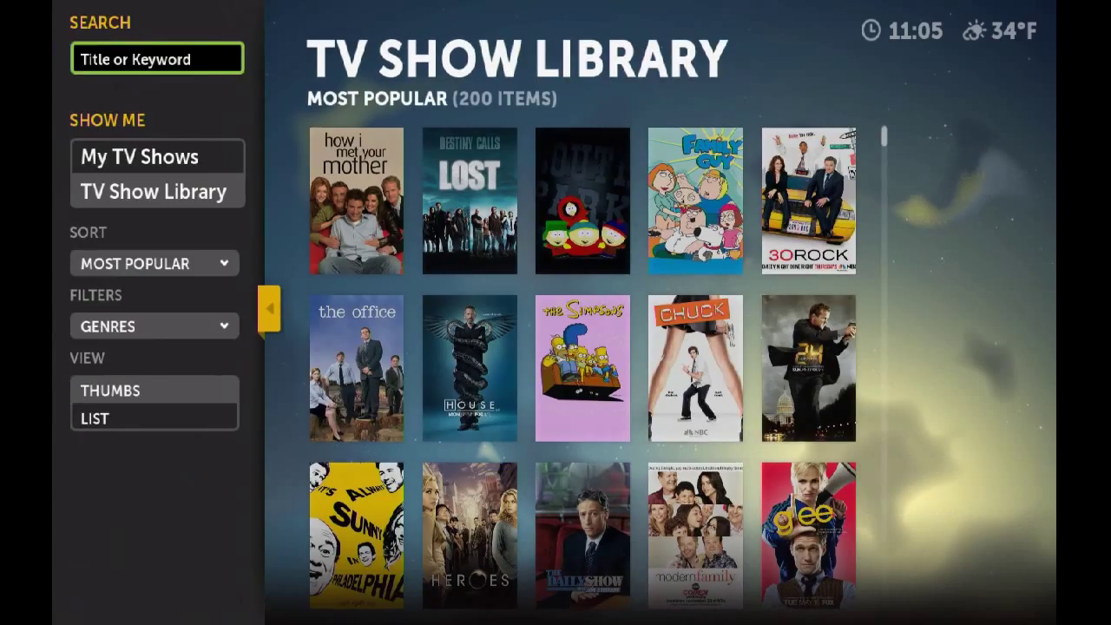
key("Right")
key("Down")
key("Down")
key("Down")
key("Down")
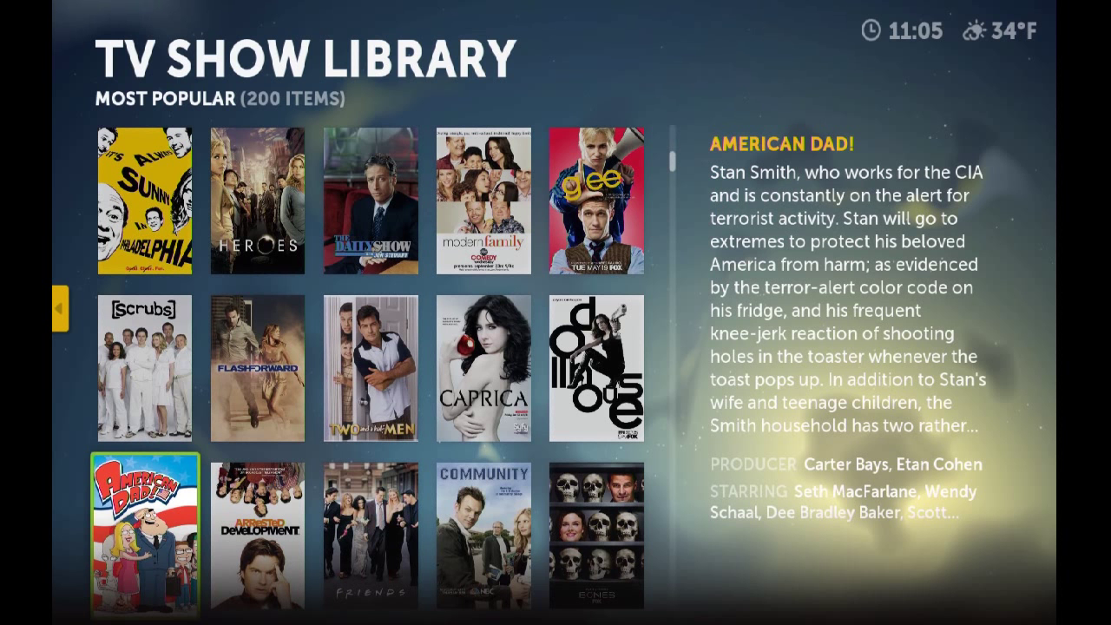
key("Return")
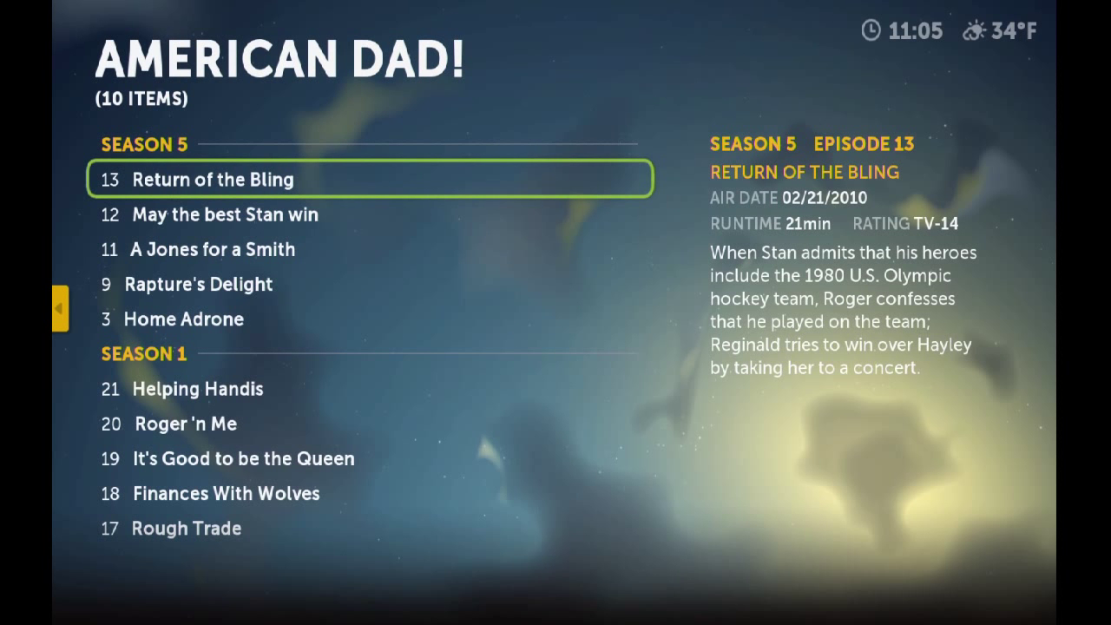
key("Down")
key("Escape")
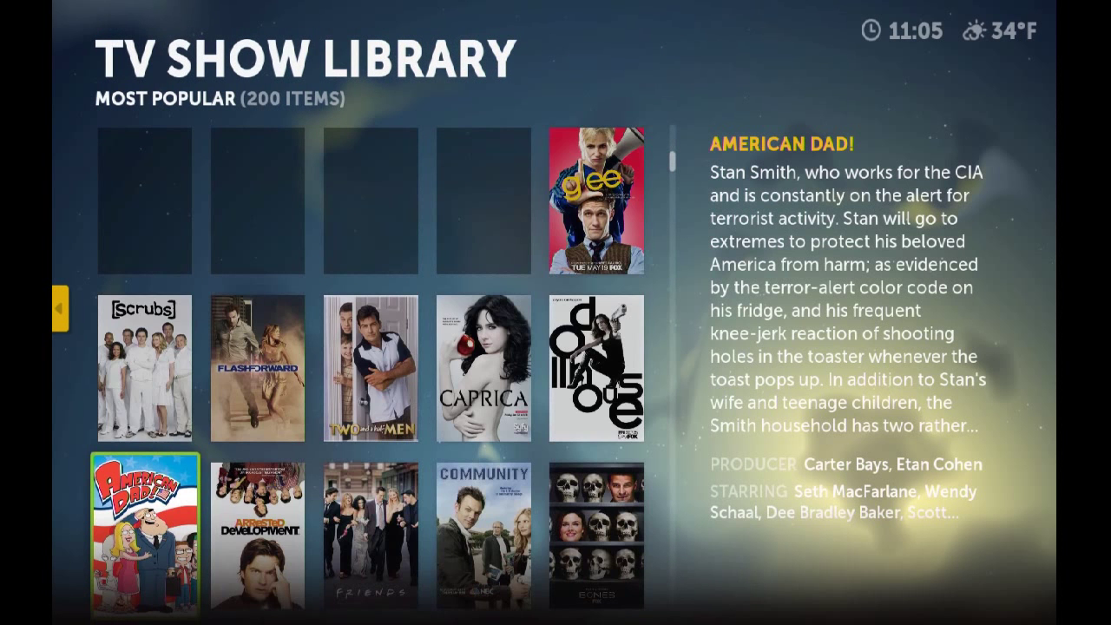
Return to the home screen and show the App Library in the Apps section
key("Escape")
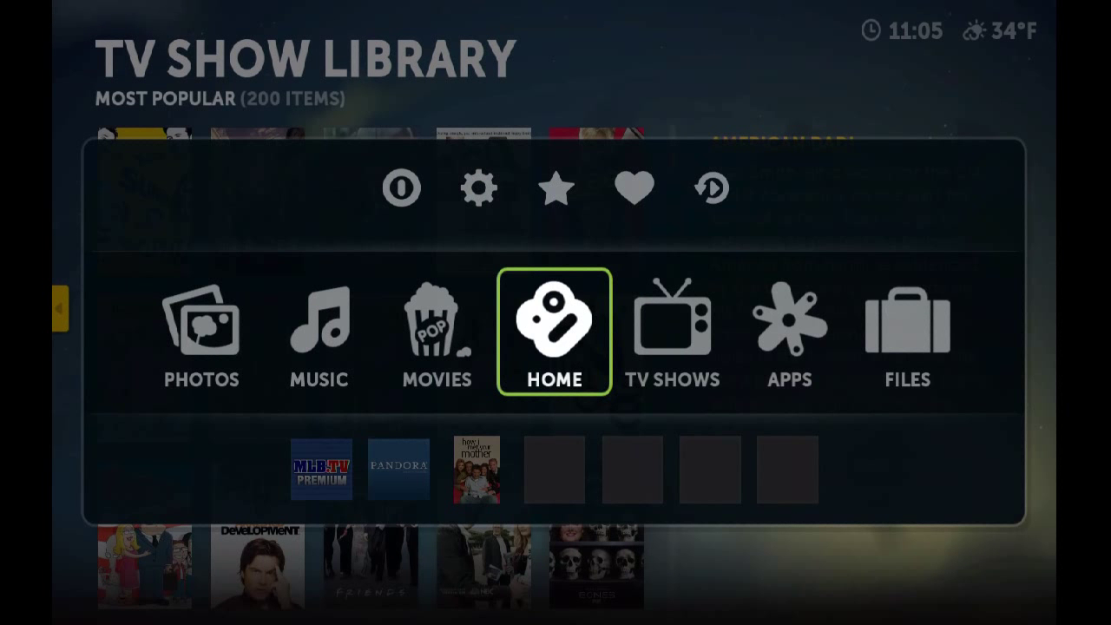
key("Return")
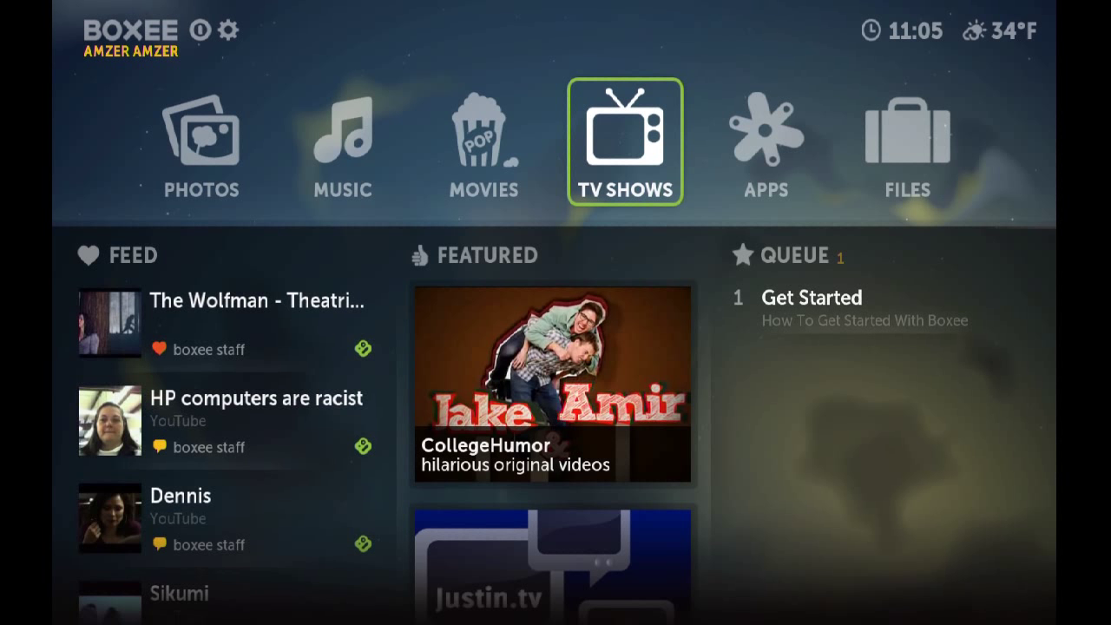
key("Right")
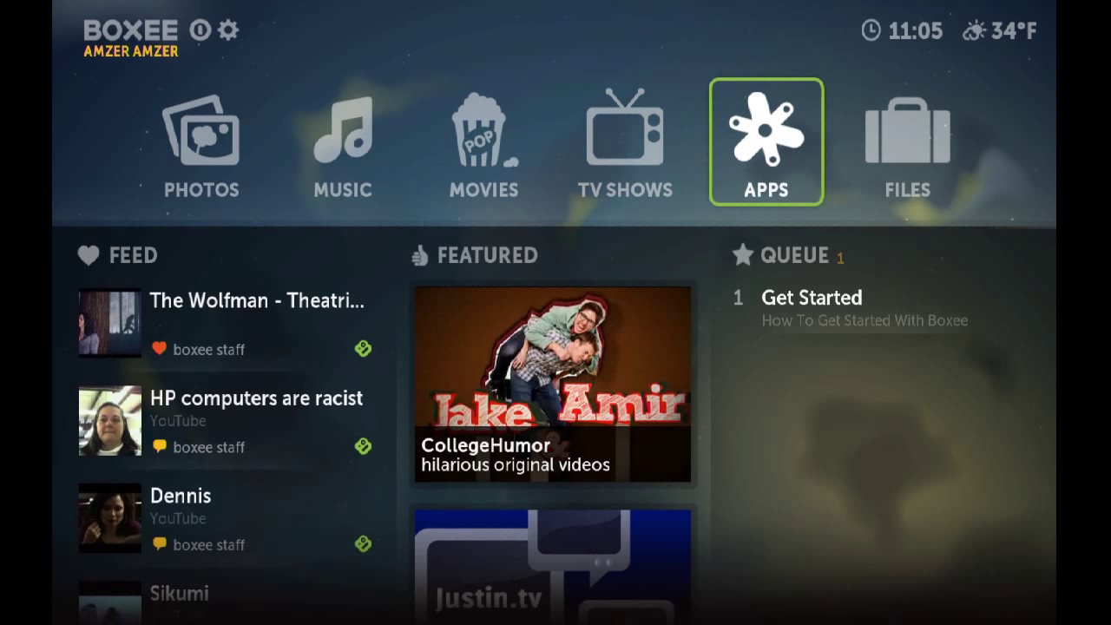
key("Return")
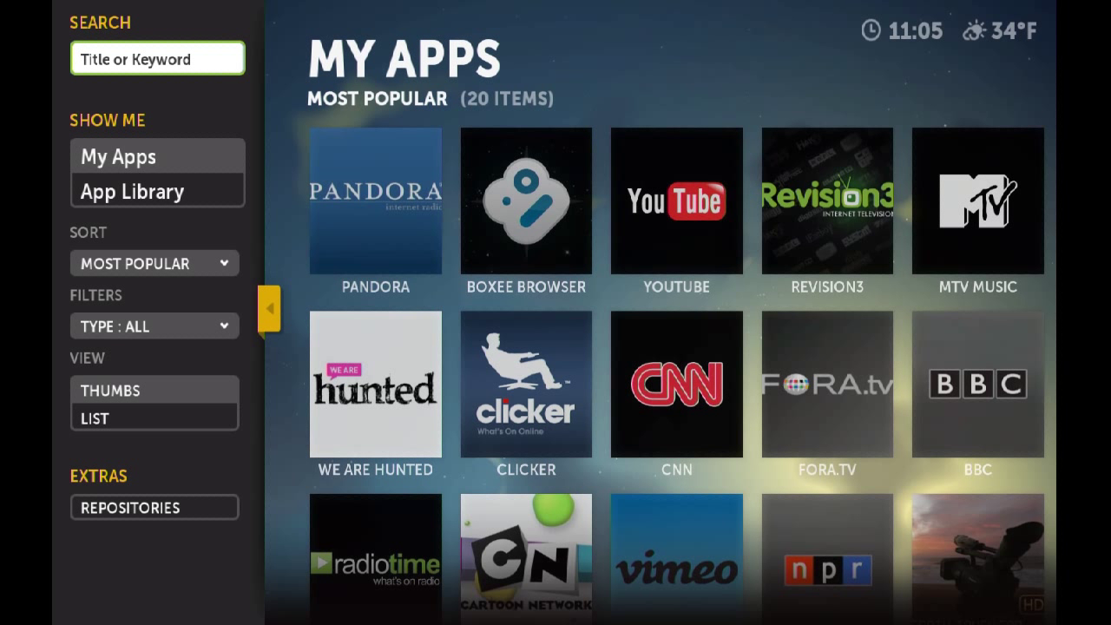
key("Down")
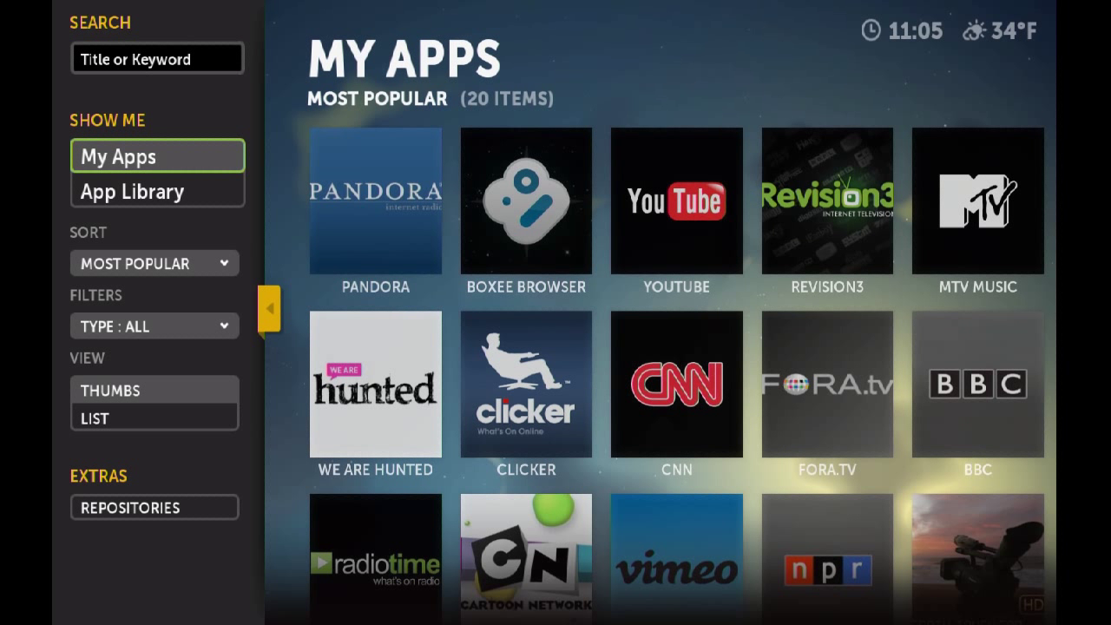
key("Down")
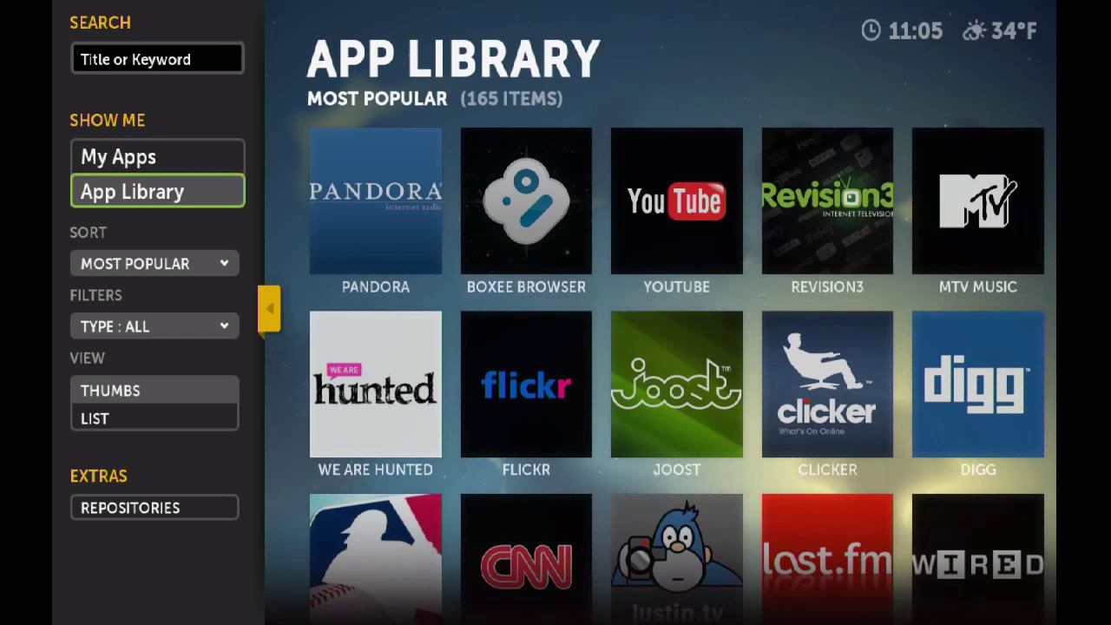
Look through the first row of the App Library from Pandora to The Big Picture, and select The Big Picture
key("Right")
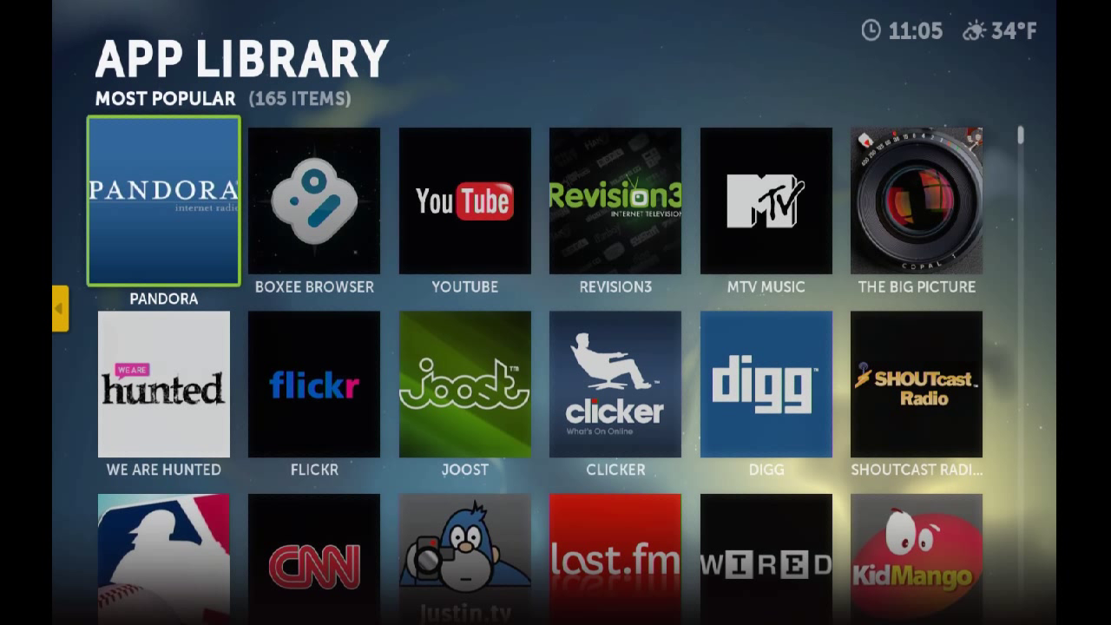
key("Right")
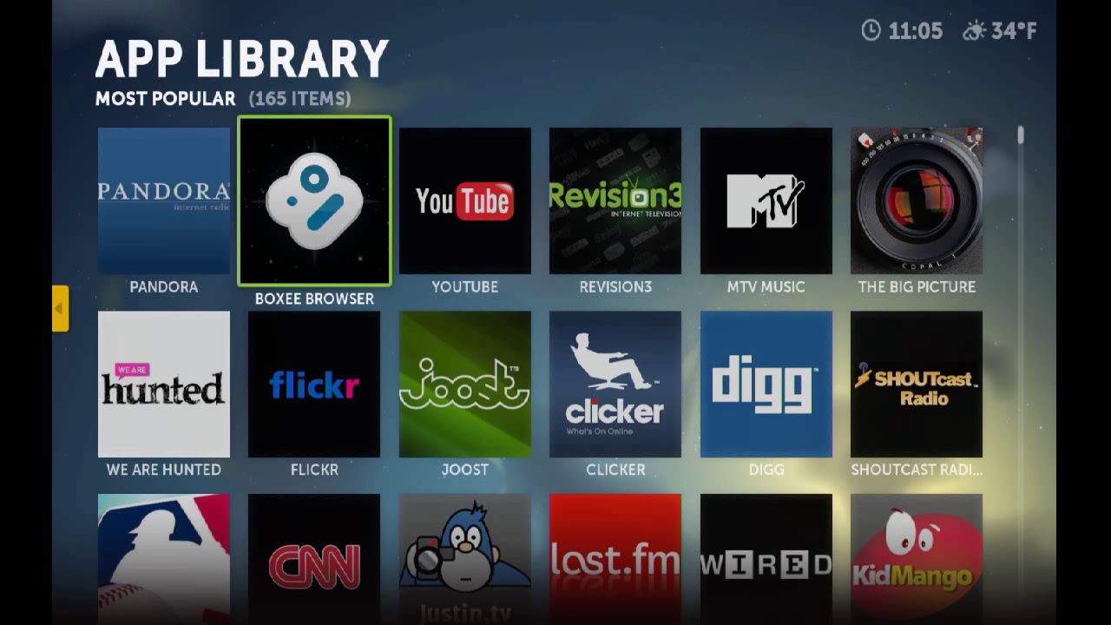
key("Right")
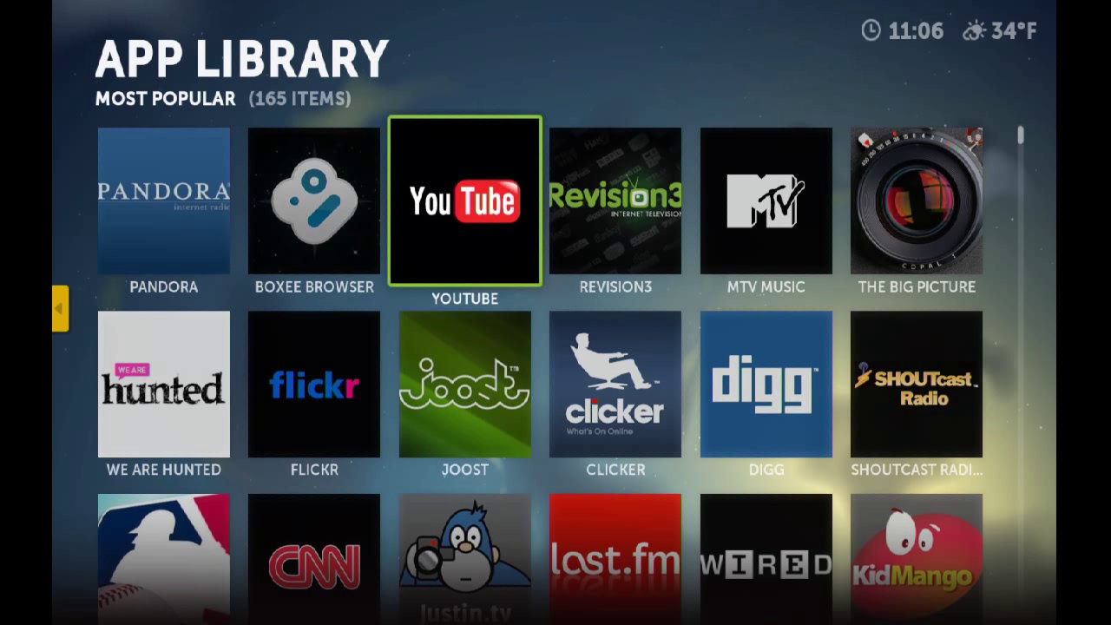
key("Right")
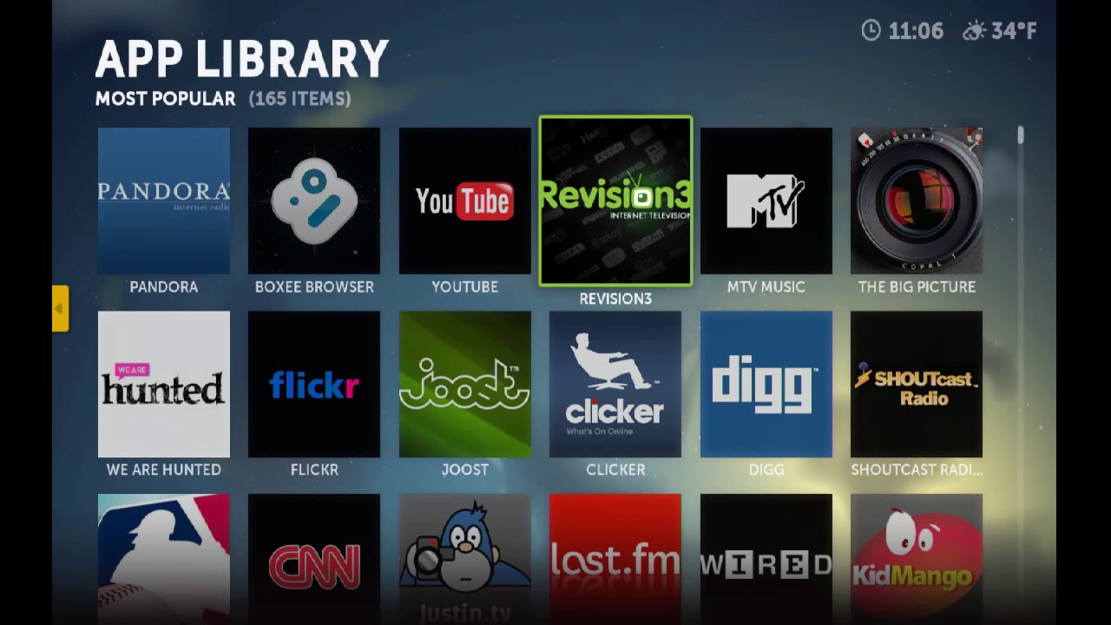
key("Right")
key("Right")
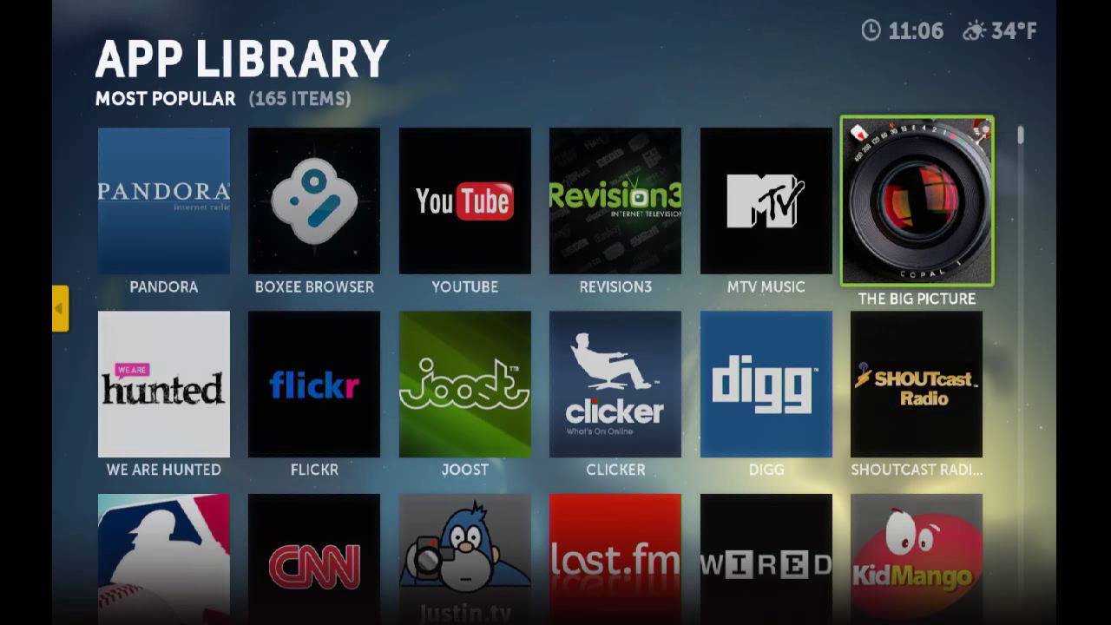
key("Return")
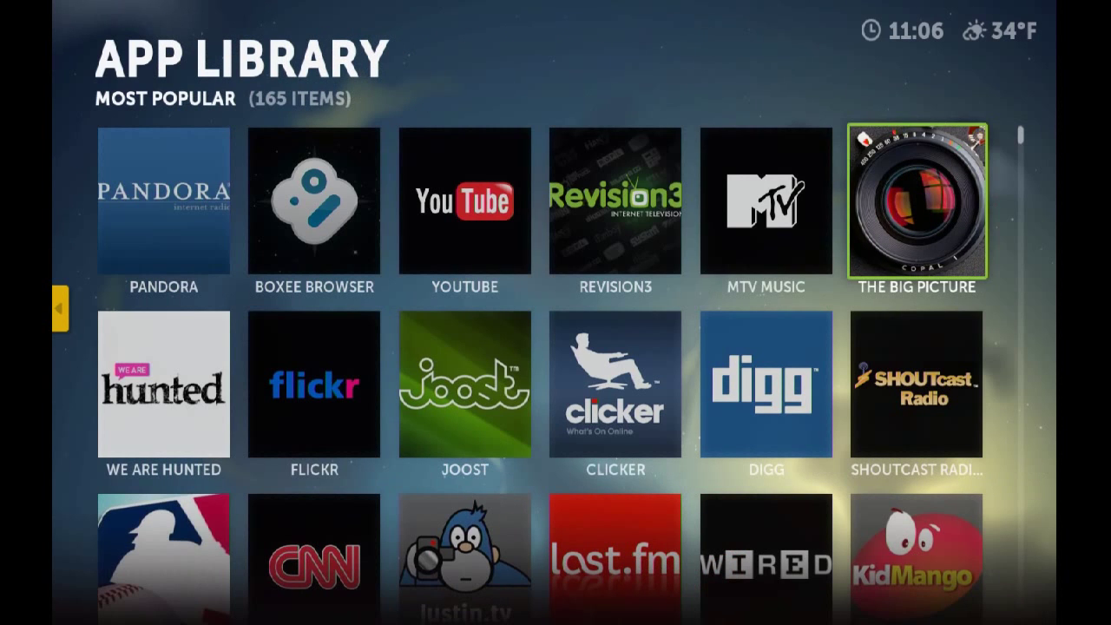
Start the Revision3 app from the App Library
key("Left")
key("Left")
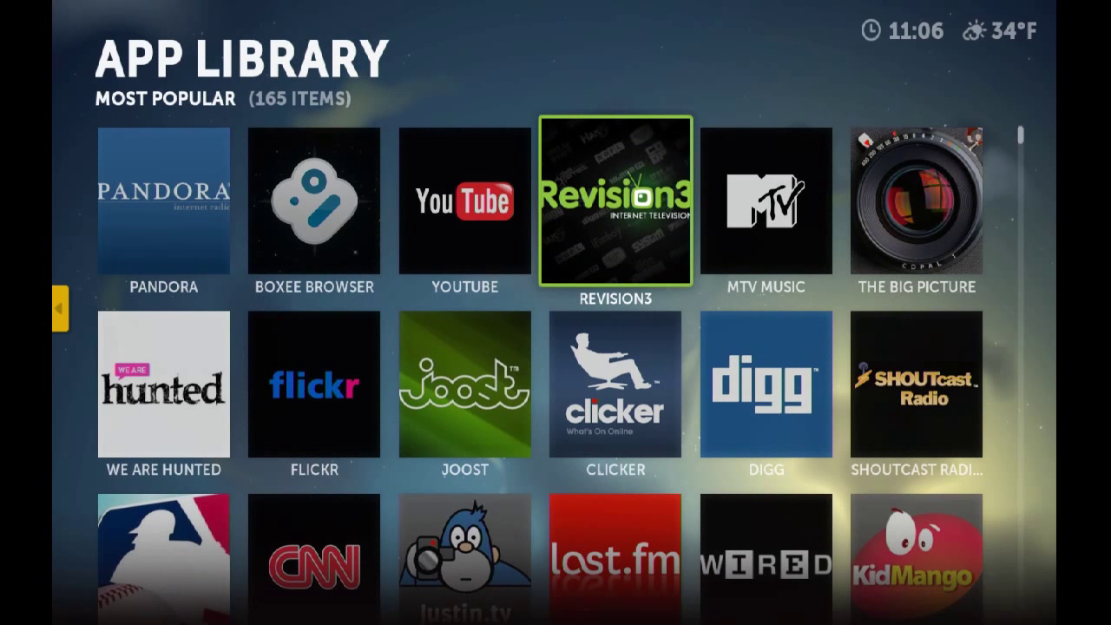
key("Return")
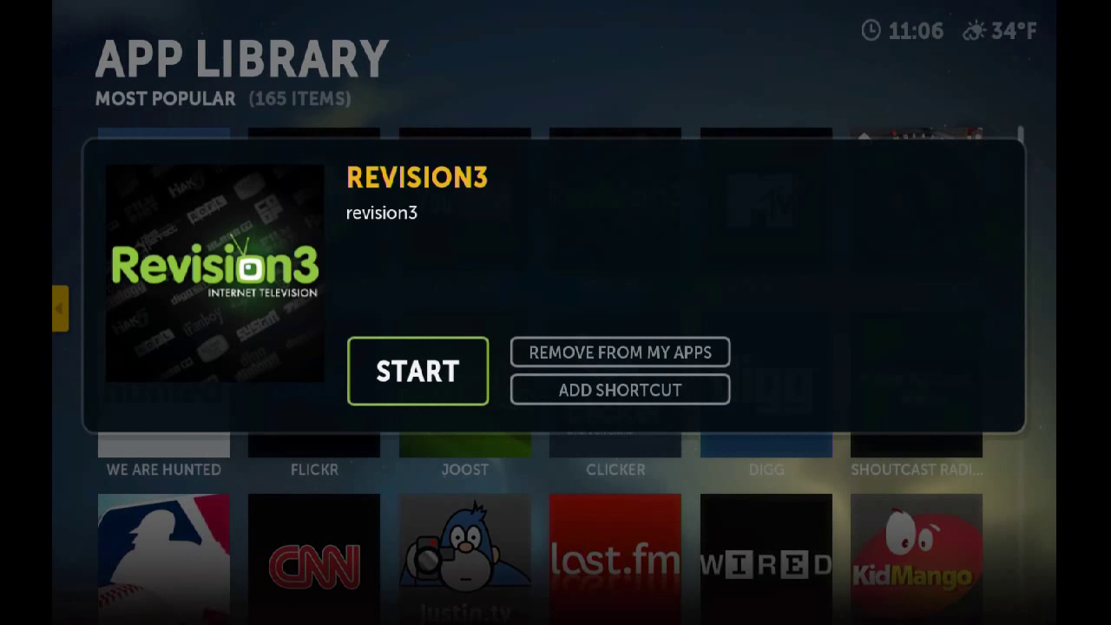
key("Return")
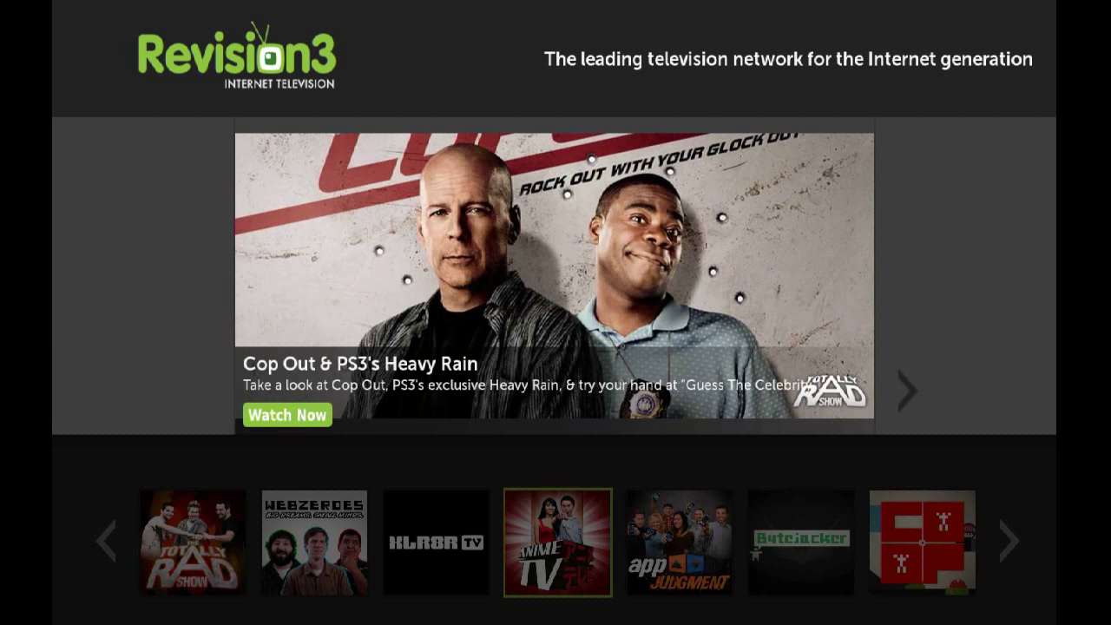
Browse the Revision3 show carousel as far as The Digg Reel
key("Down")
key("Right")
key("Right")
key("Right")
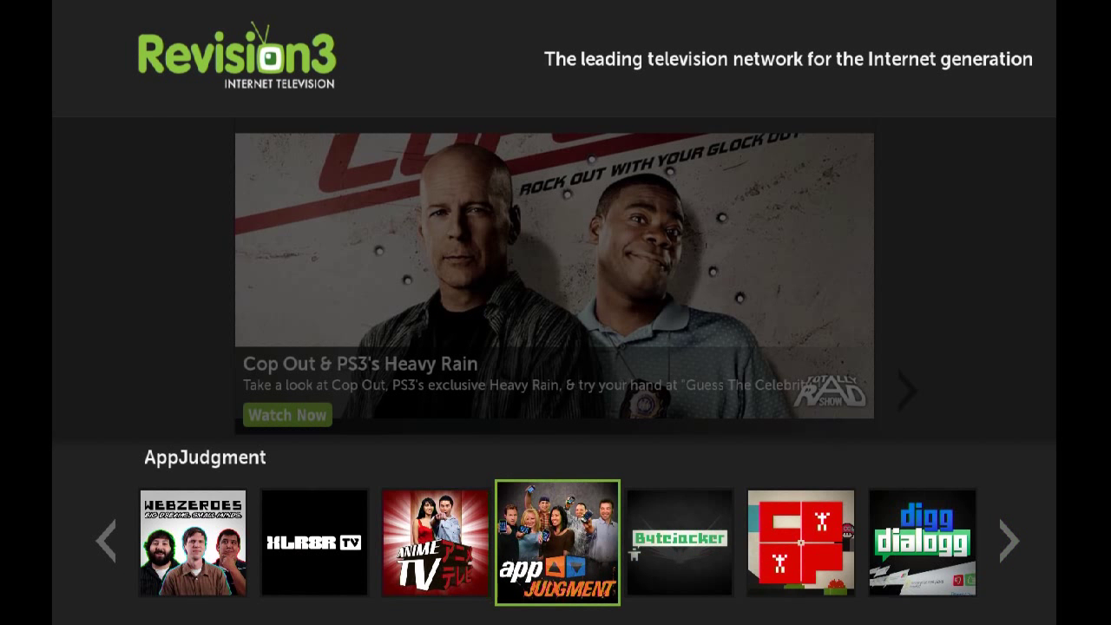
key("Right")
key("Right")
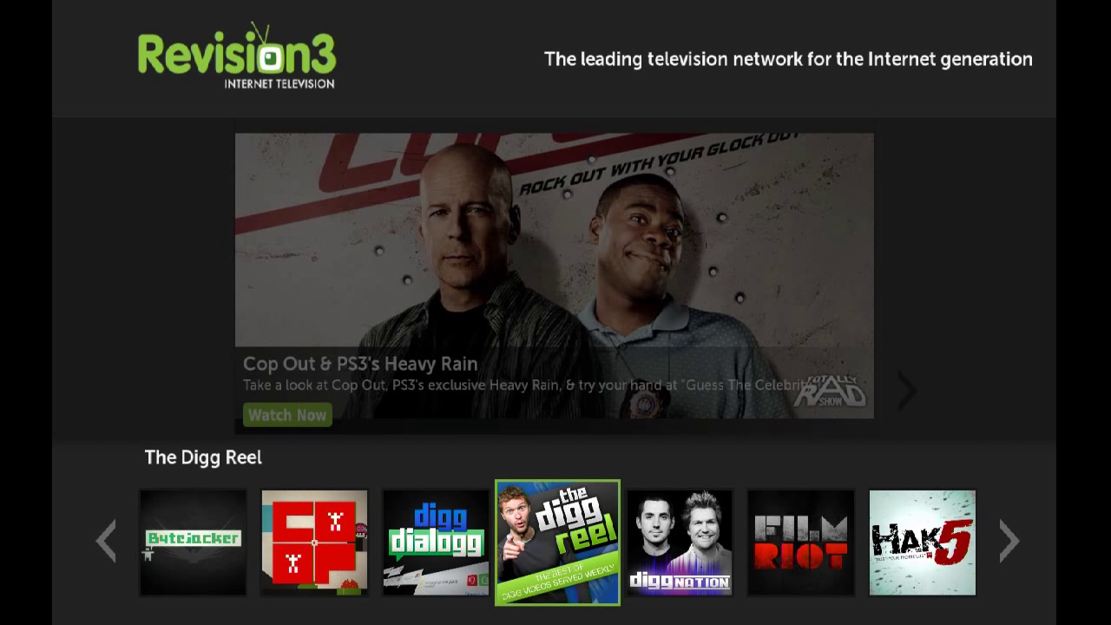
Leave the Revision3 app and the App Library, and show the File Browser in the Files section
key("Escape")
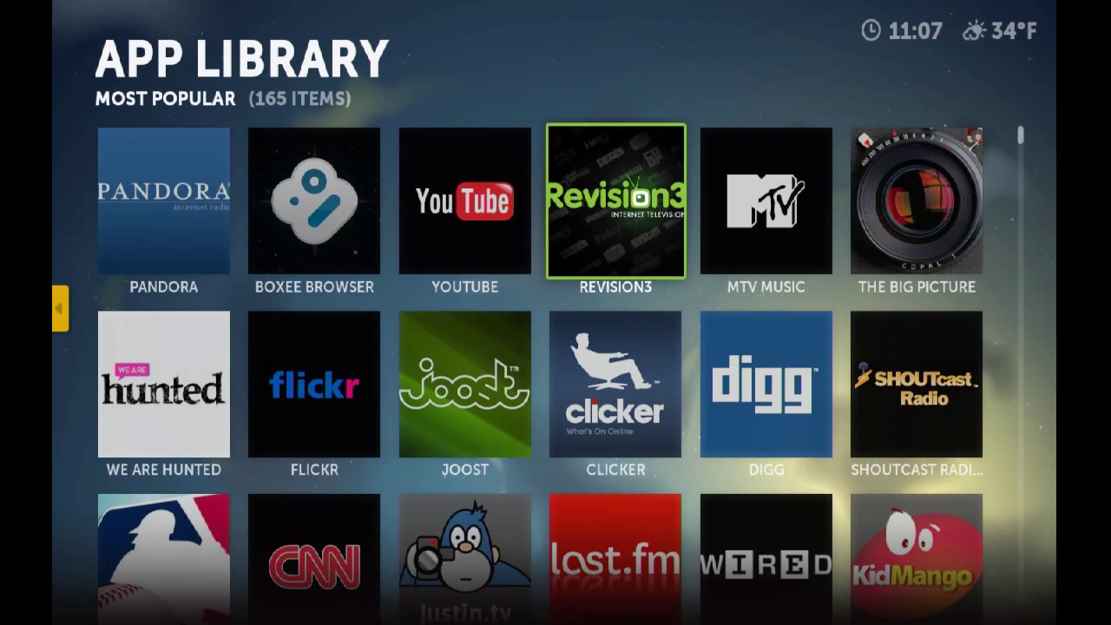
key("Escape")
key("Right")
key("Right")
key("Right")
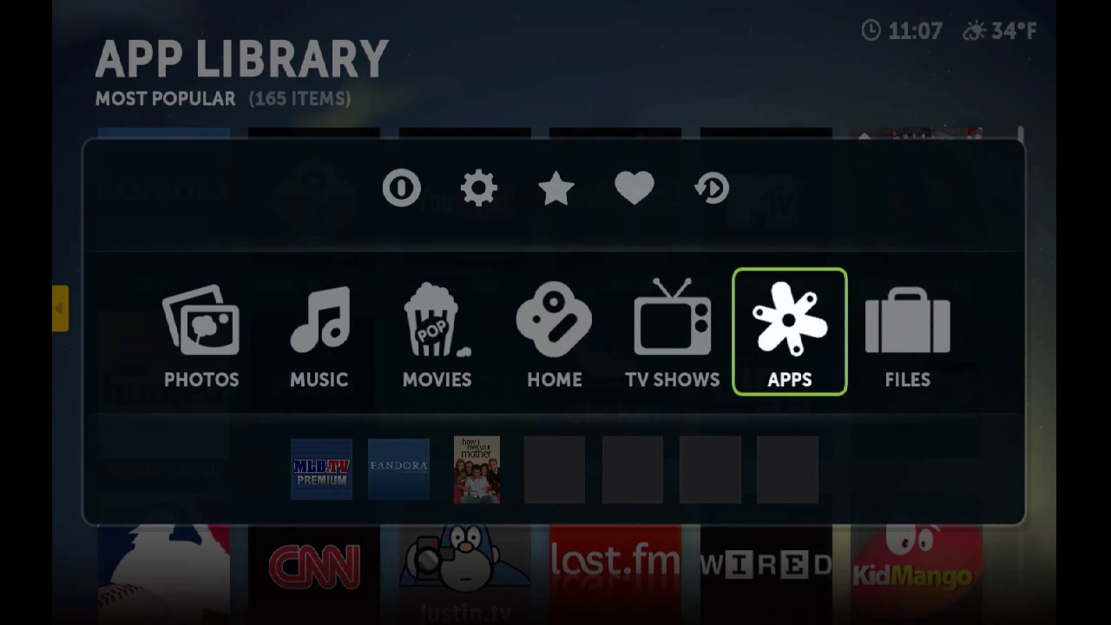
key("Return")
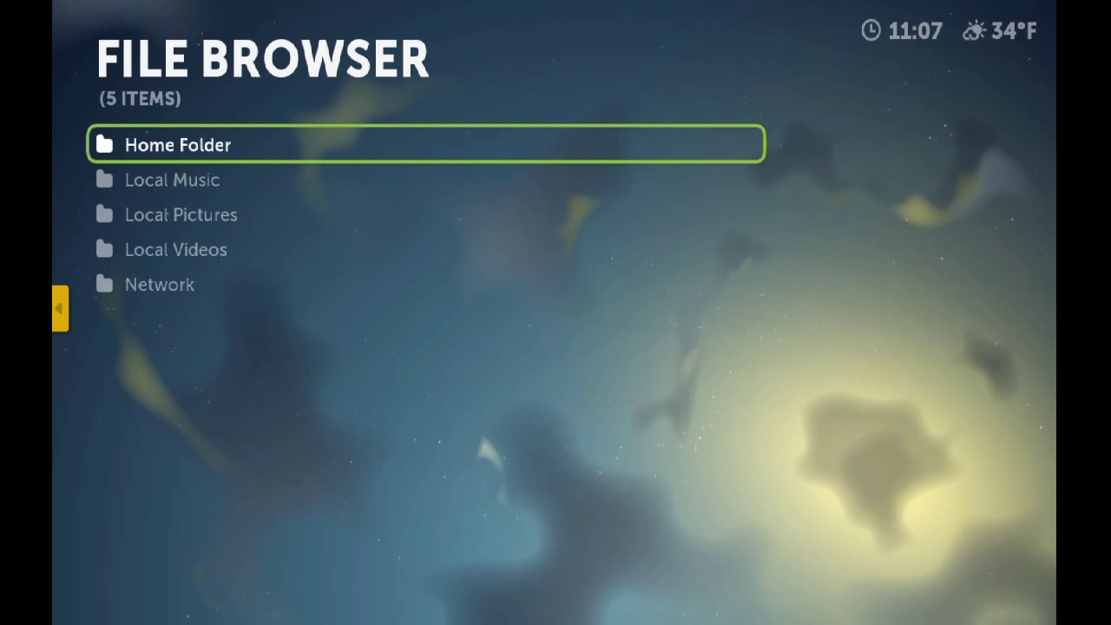
Look through the File Browser's source folders from Local Music as far as Local Videos, ending on Home Folder
key("Down")
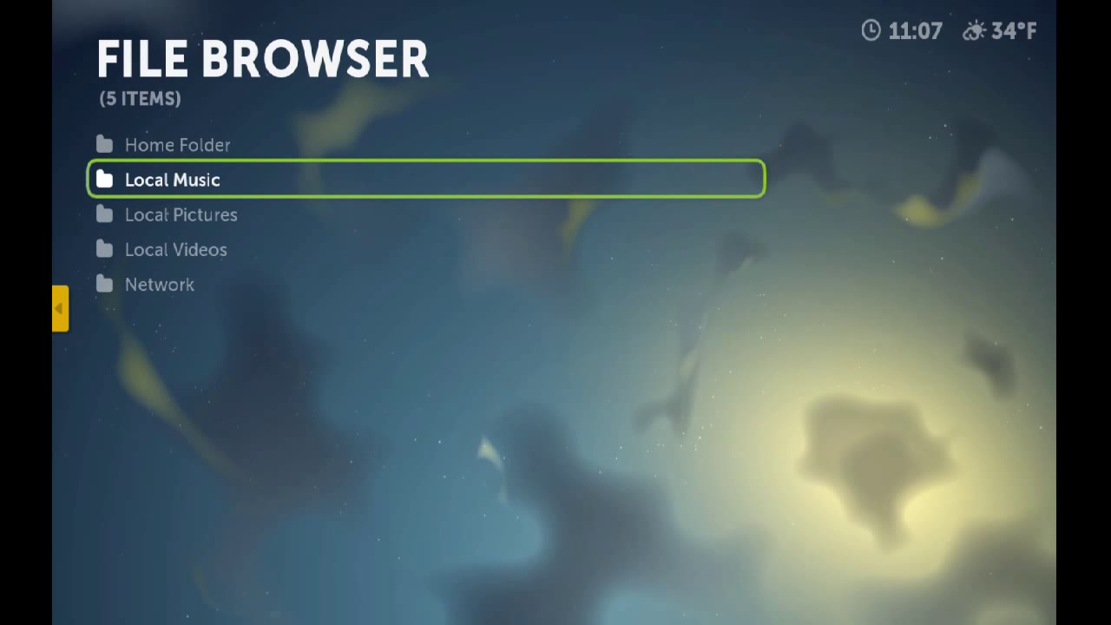
key("Down")
key("Down")
key("Up")
key("Up")
key("Up")
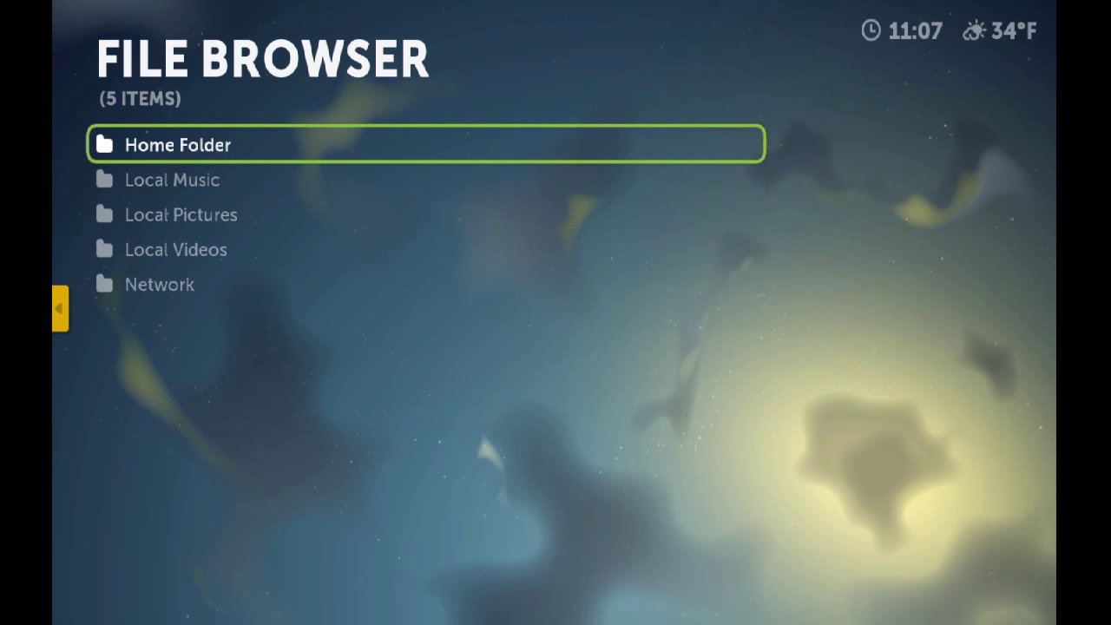
Show the Settings screen from the main menu, look at the Media and Appearance categories, and return to the File Browser
key("Left")
key("Up")
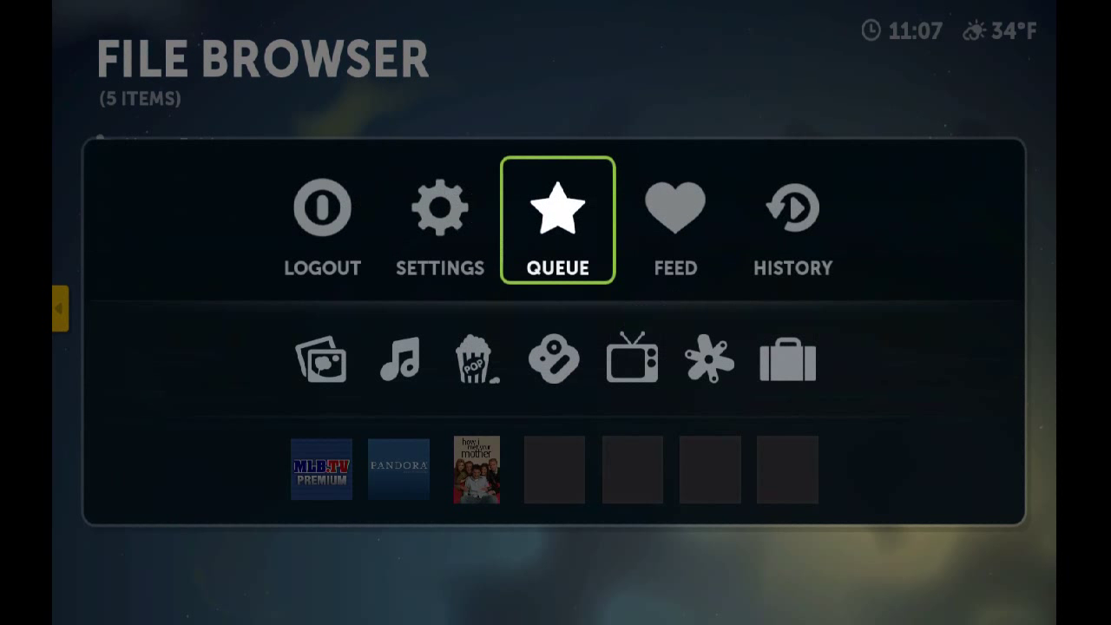
key("Left")
key("Right")
key("Left")
key("Return")
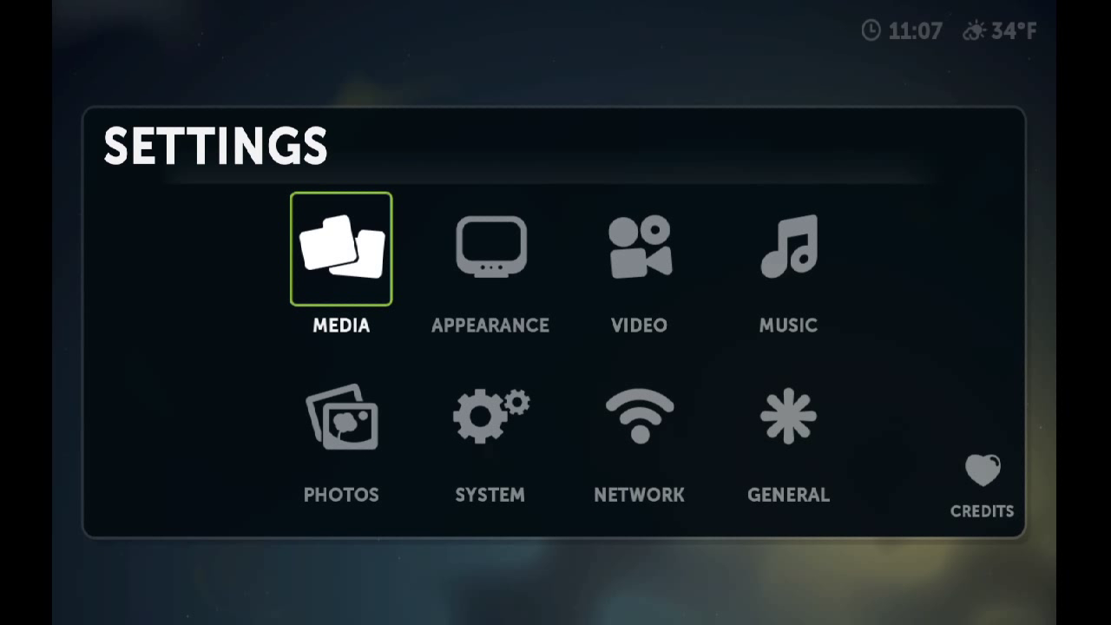
key("Right")
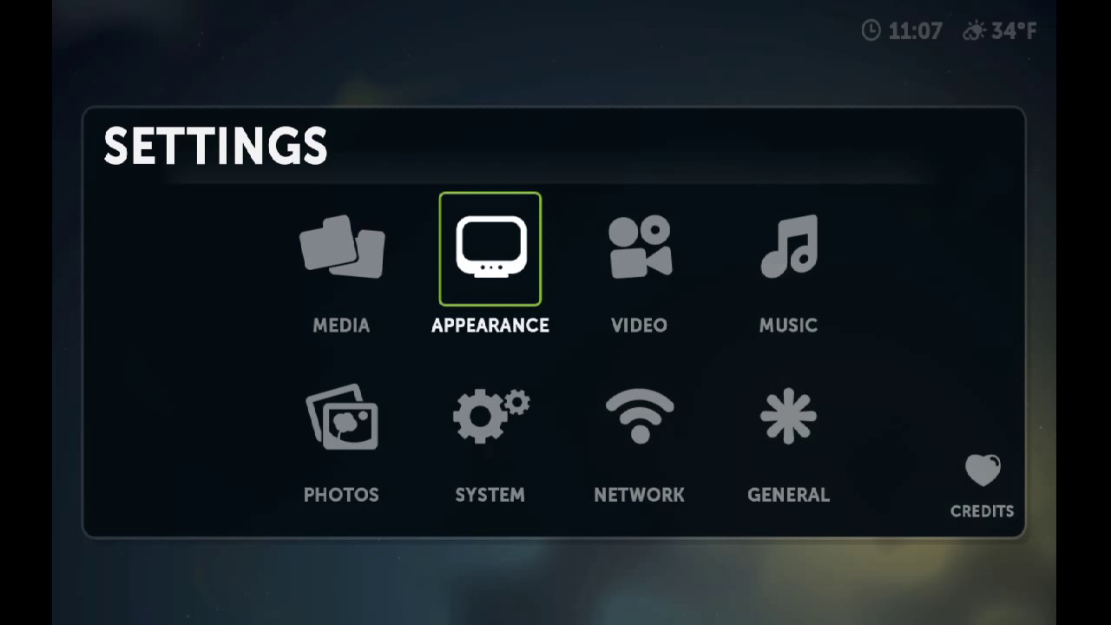
key("Escape")
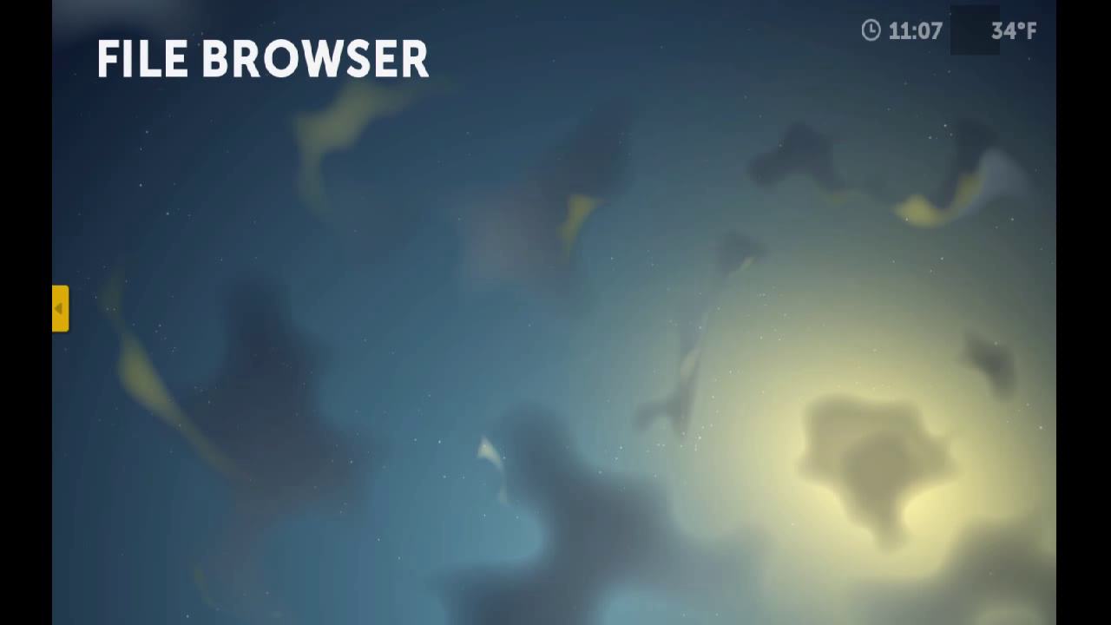
Bring up the main menu again and highlight the Queue entry
key("Escape")
key("Up")
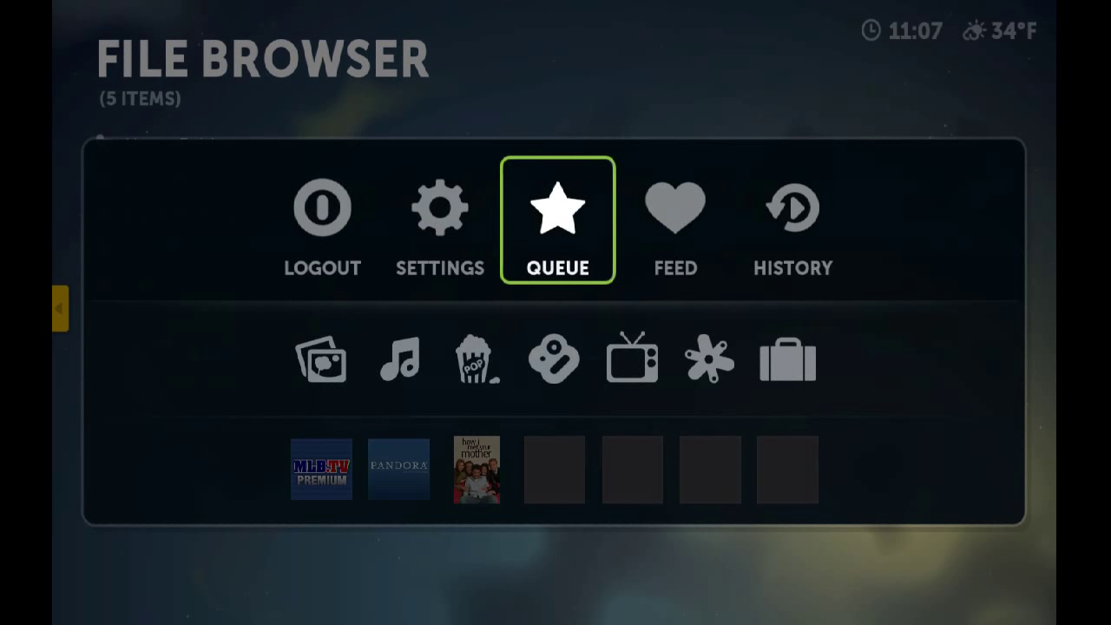